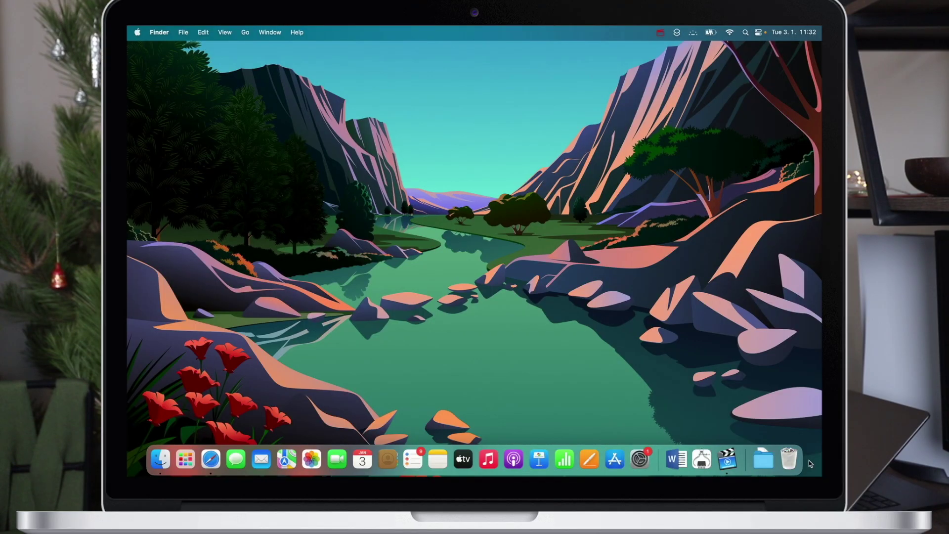
Step: Confirm macOS Ventura 13.0.1 is up to date, then view the Date & Time settings
click(640, 454)
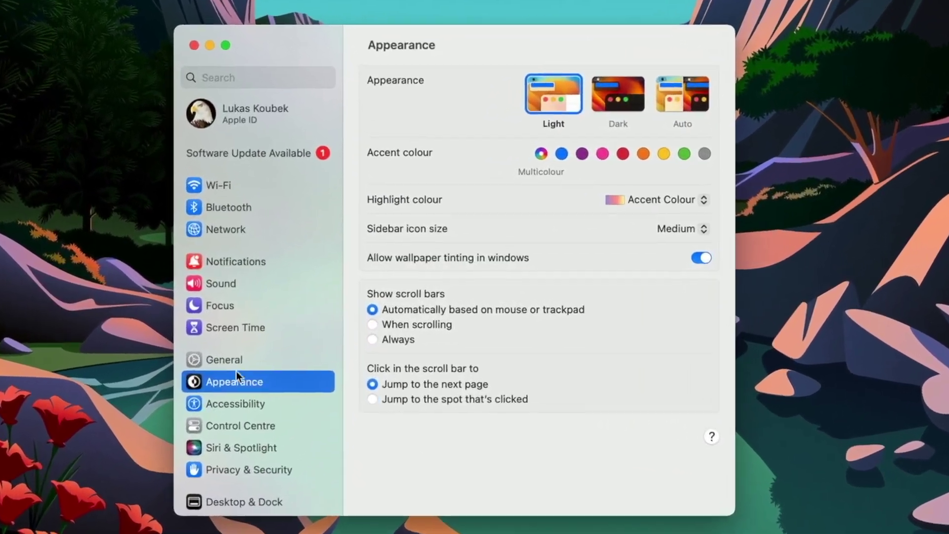
click(222, 359)
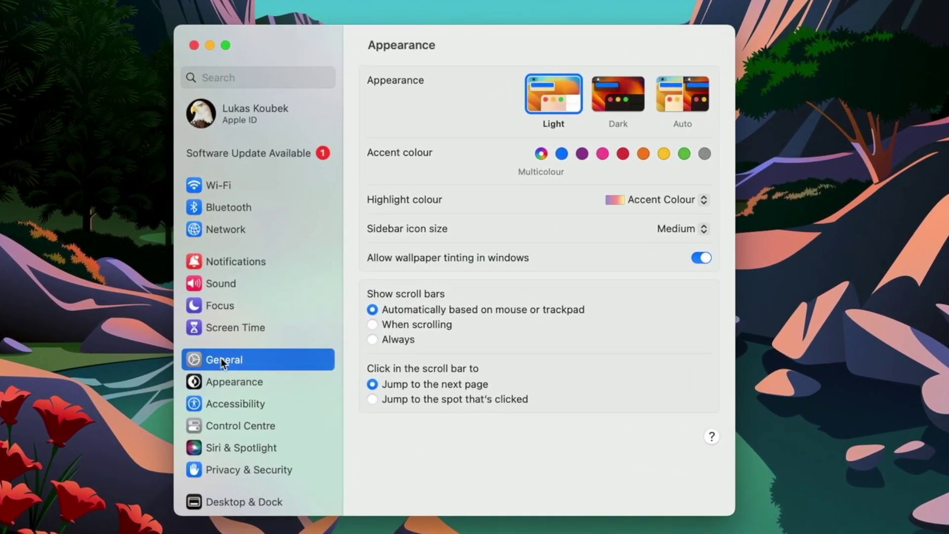
click(496, 121)
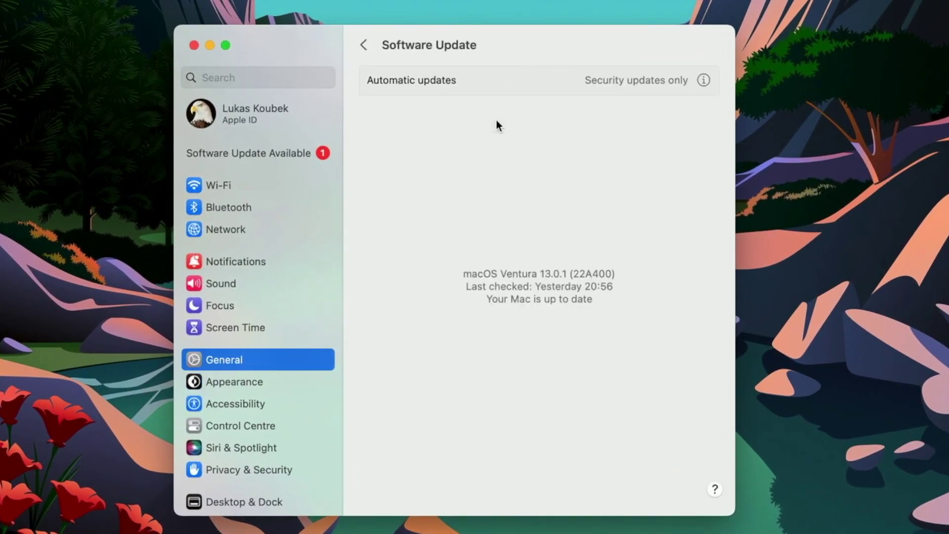
click(362, 45)
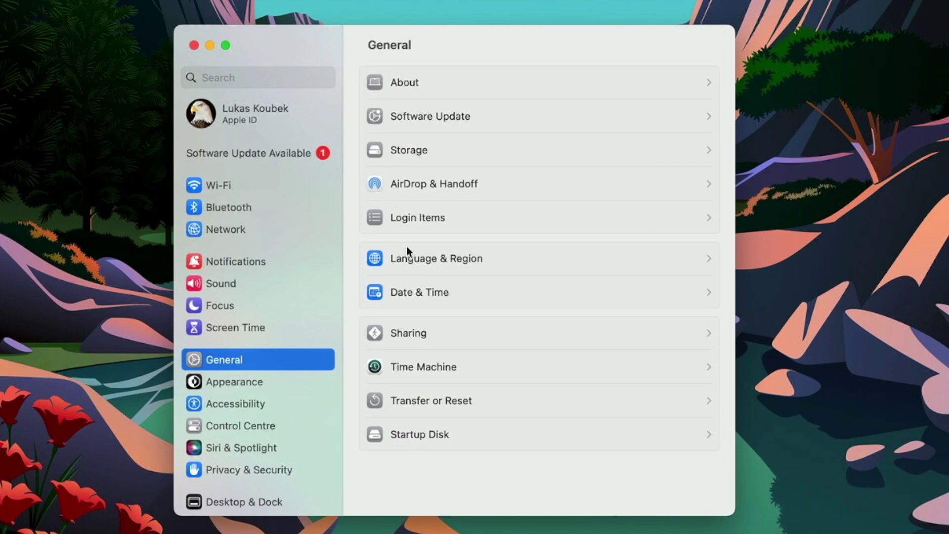
click(487, 292)
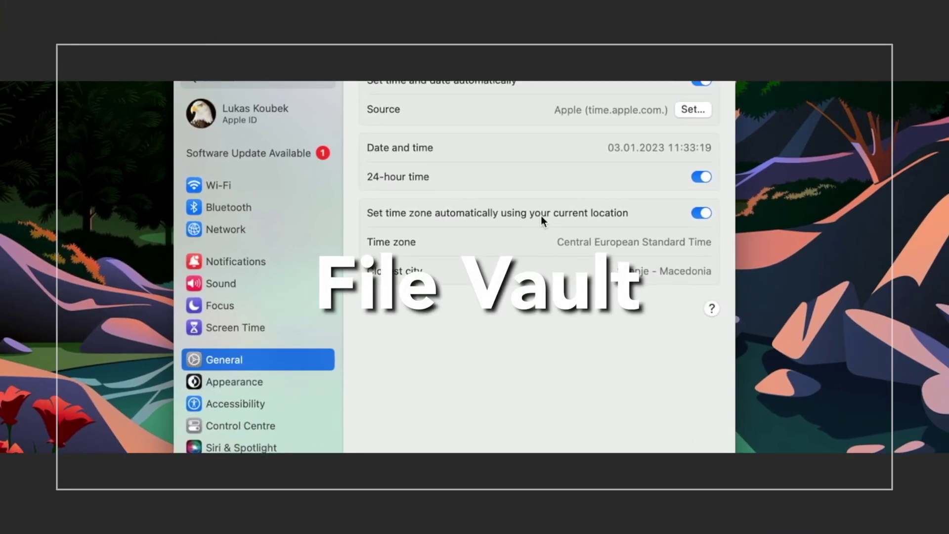
Step: Scroll Privacy & Security down to the FileVault section for Macintosh HD
click(253, 469)
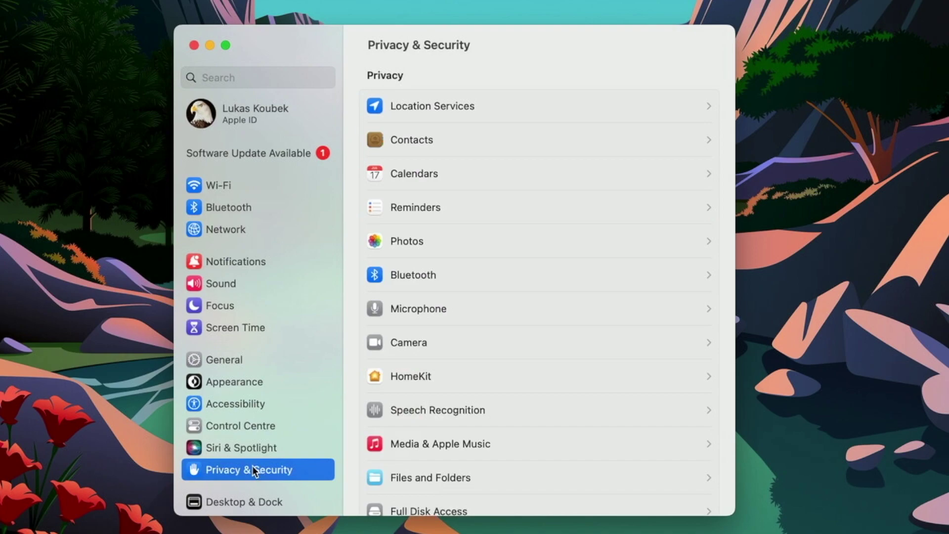
scroll(552, 388, down, 15)
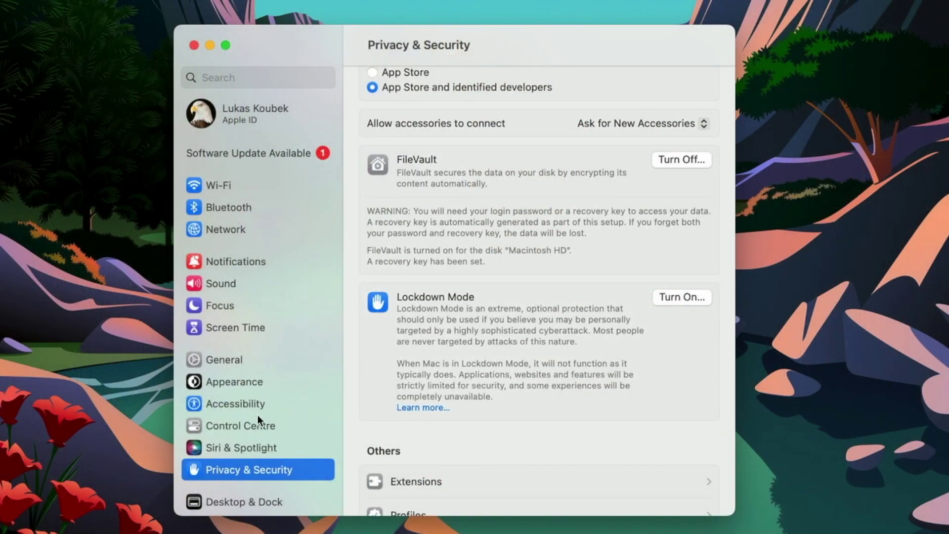
scroll(257, 414, down, 5)
Step: Move through Touch ID & Password to the Wallet & Apple Pay pane with its default card
click(236, 382)
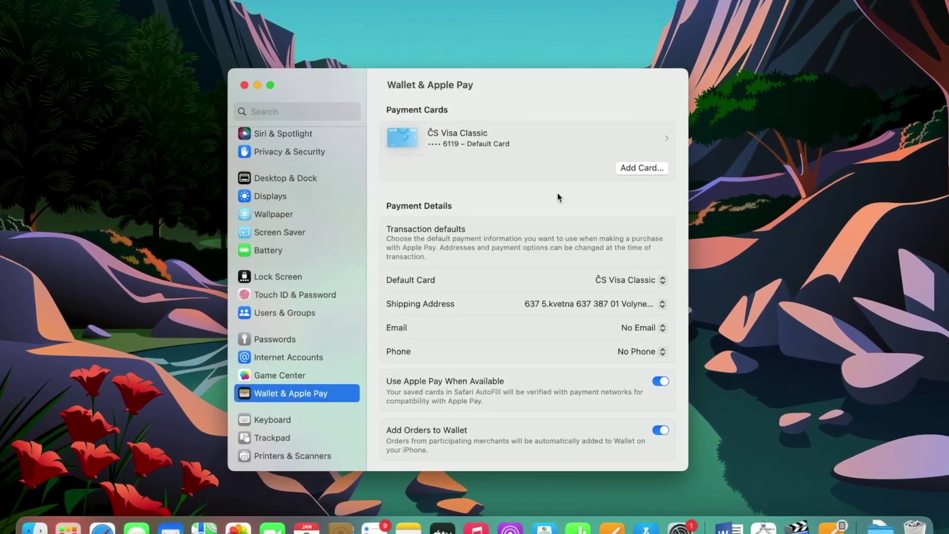
scroll(232, 207, up, 10)
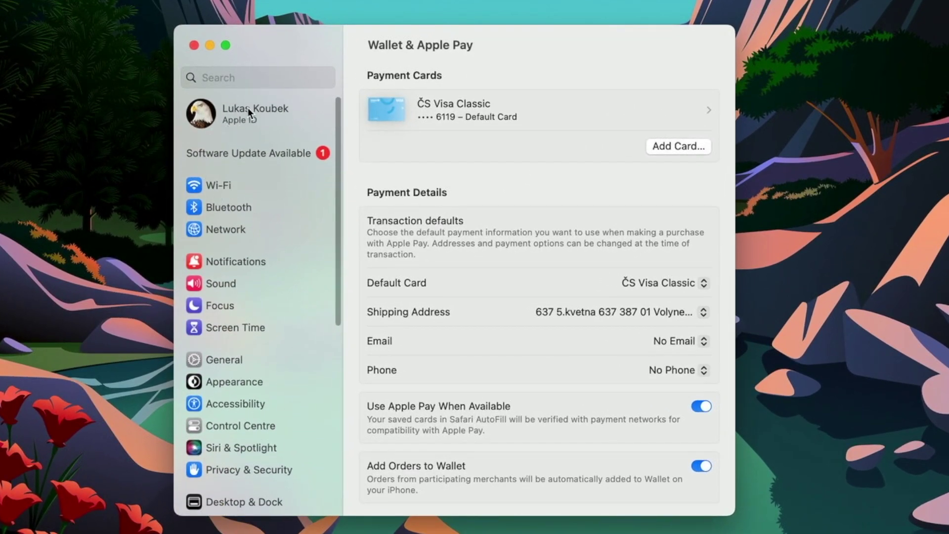
Step: Check Find My Mac in the Apple ID's iCloud settings, confirming the Find My network is on
click(248, 110)
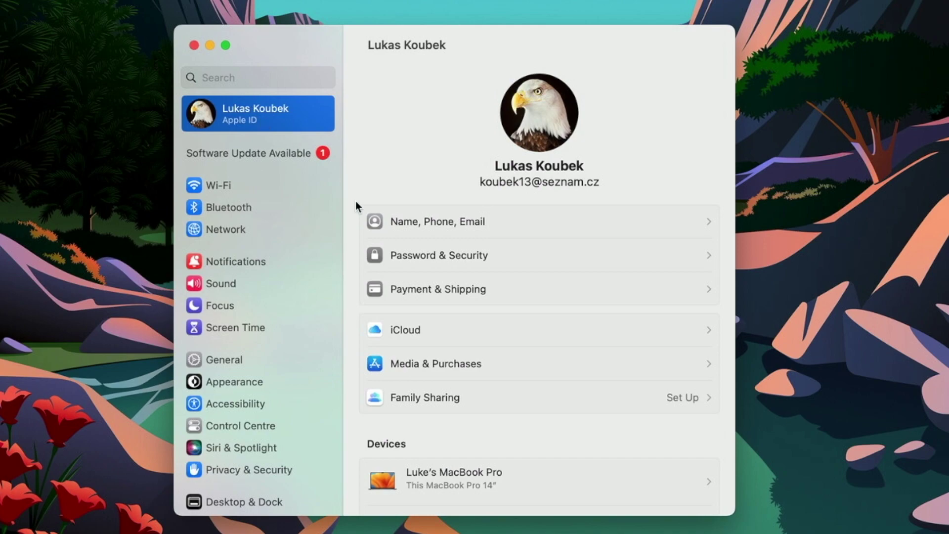
click(496, 335)
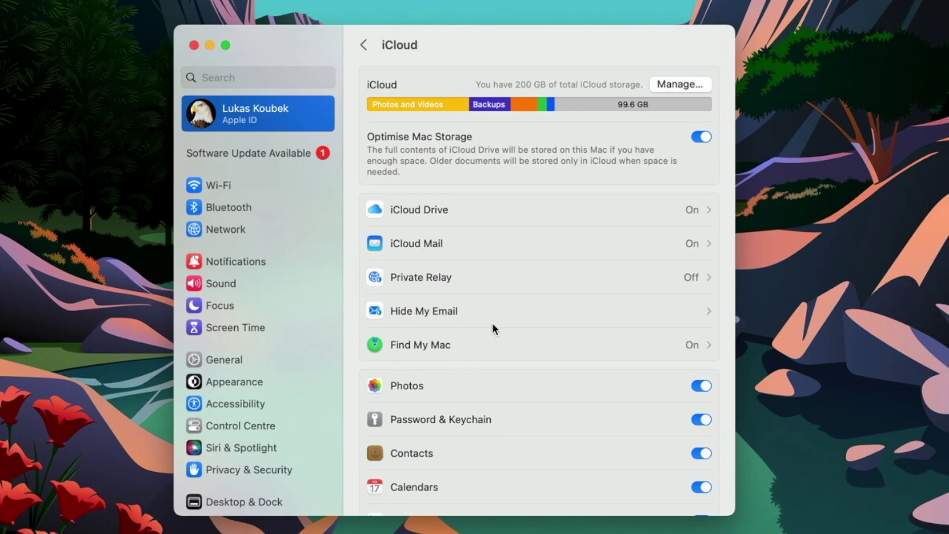
click(589, 343)
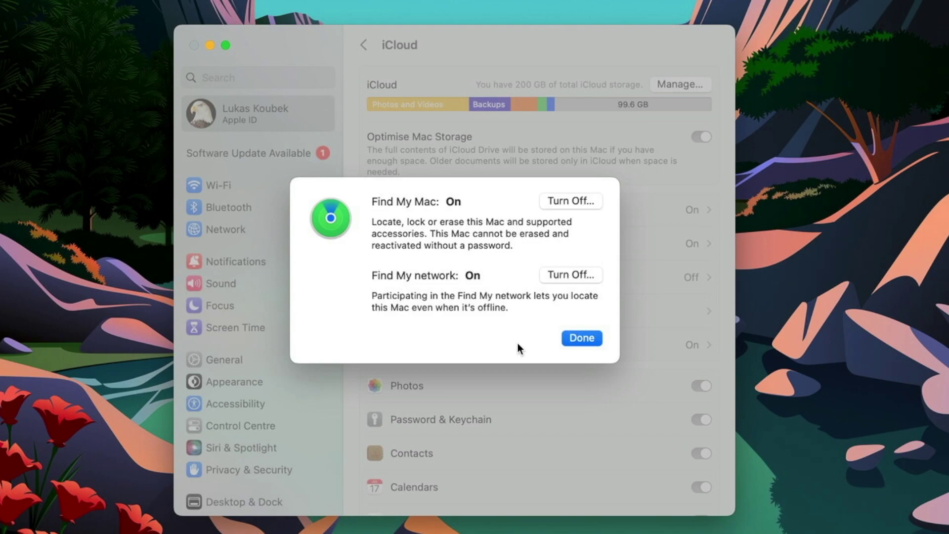
click(579, 339)
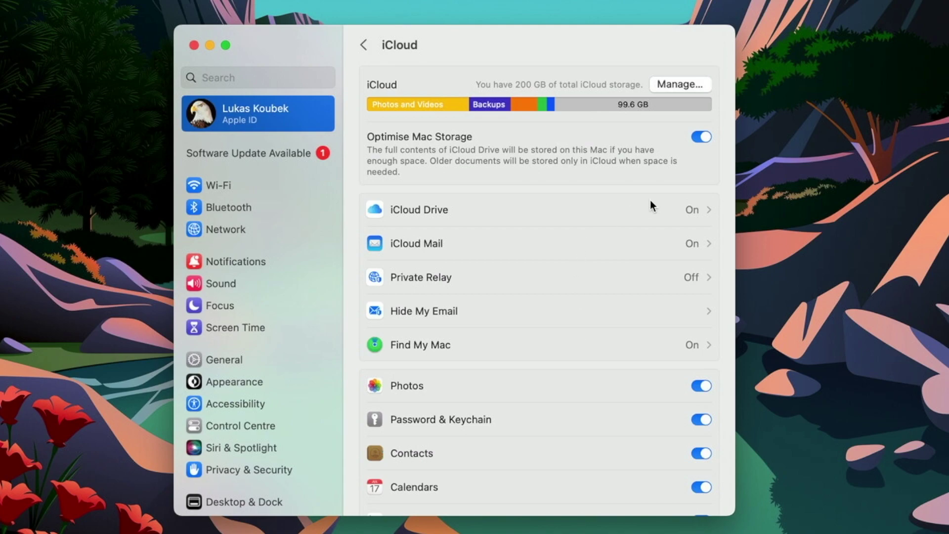
Step: Review the apps syncing documents in iCloud Drive Options, leaving Desktop & Documents Folders off
click(697, 205)
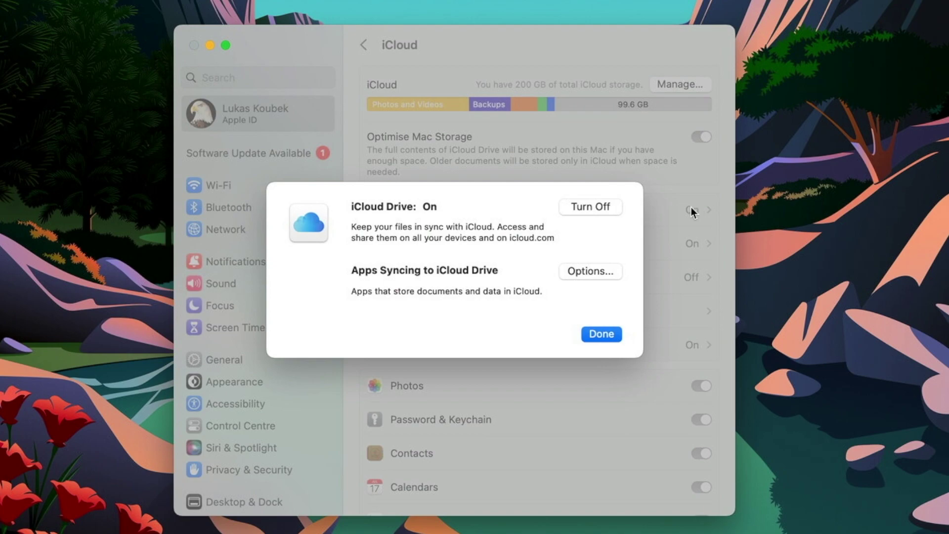
click(597, 273)
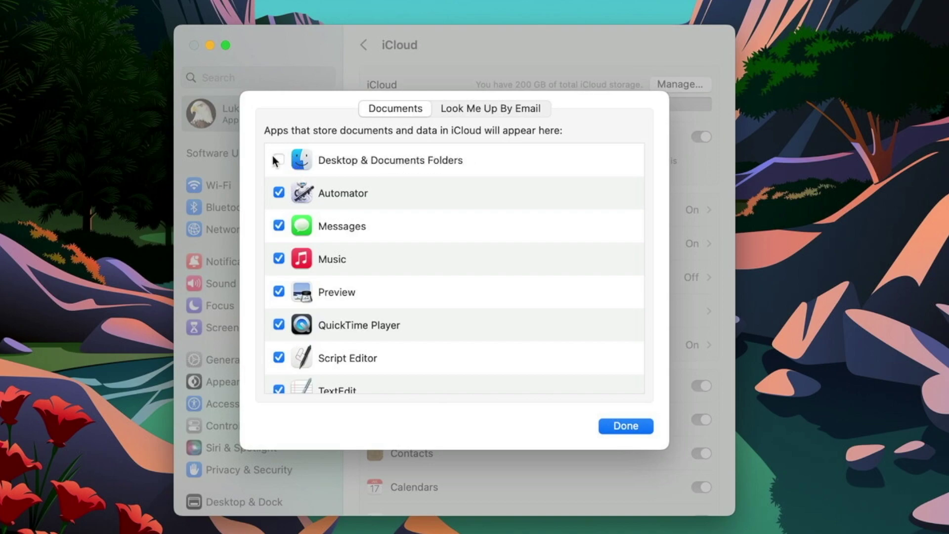
click(618, 424)
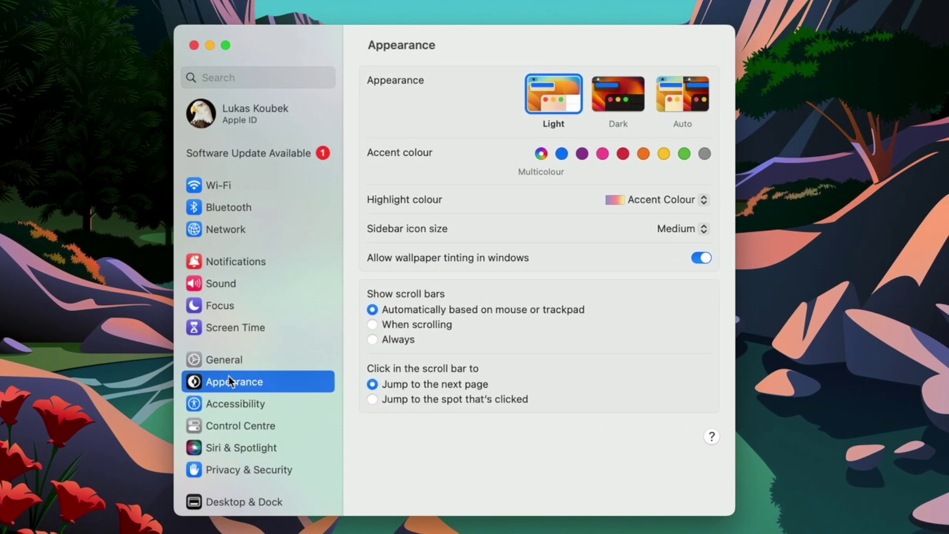
Step: Switch the Trackpad's Tap to click off and back on, leaving it enabled
scroll(287, 353, down, 10)
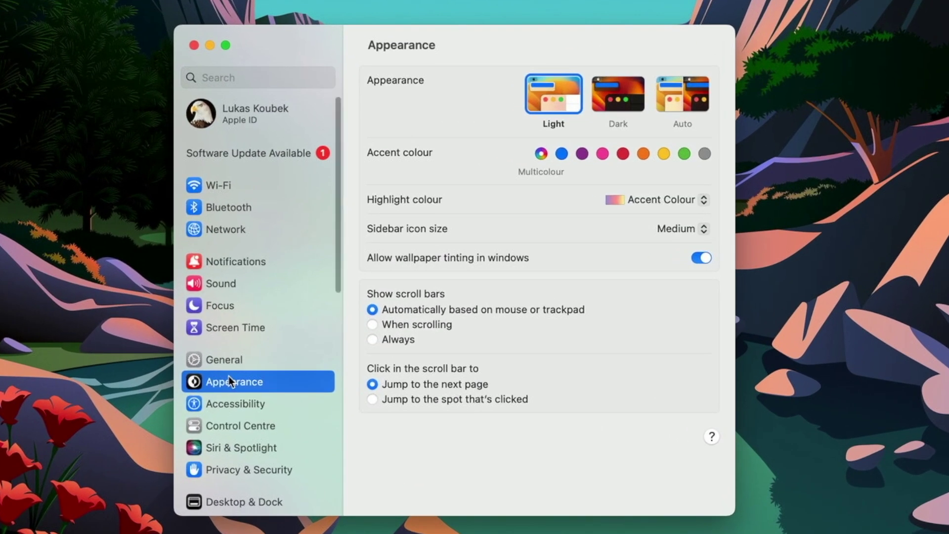
click(224, 473)
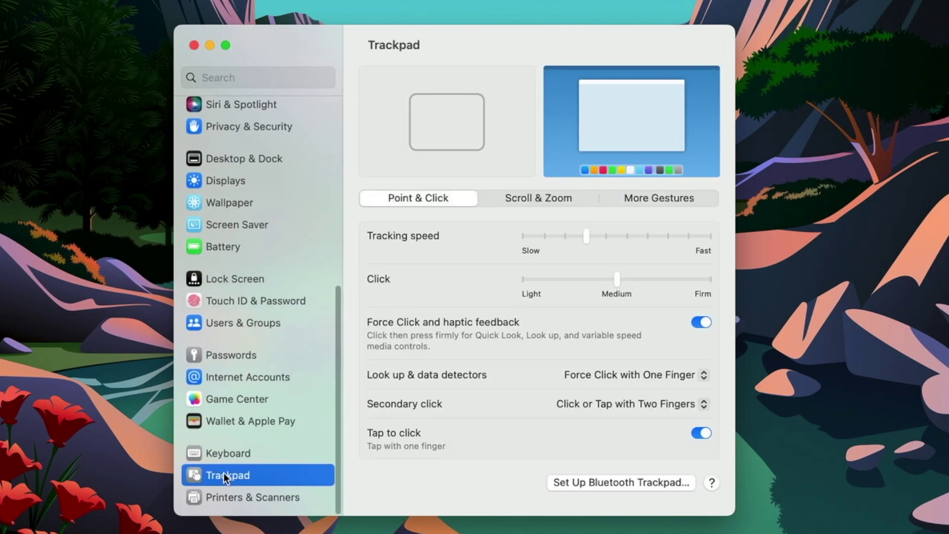
click(701, 434)
click(702, 434)
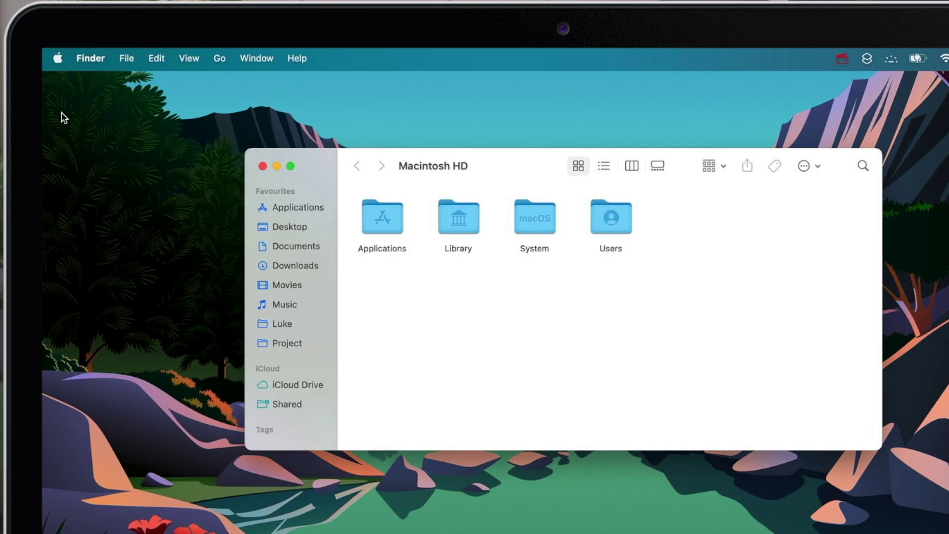
Step: In Finder Settings' Sidebar tab, check Pictures and leave Recents unchecked
click(87, 60)
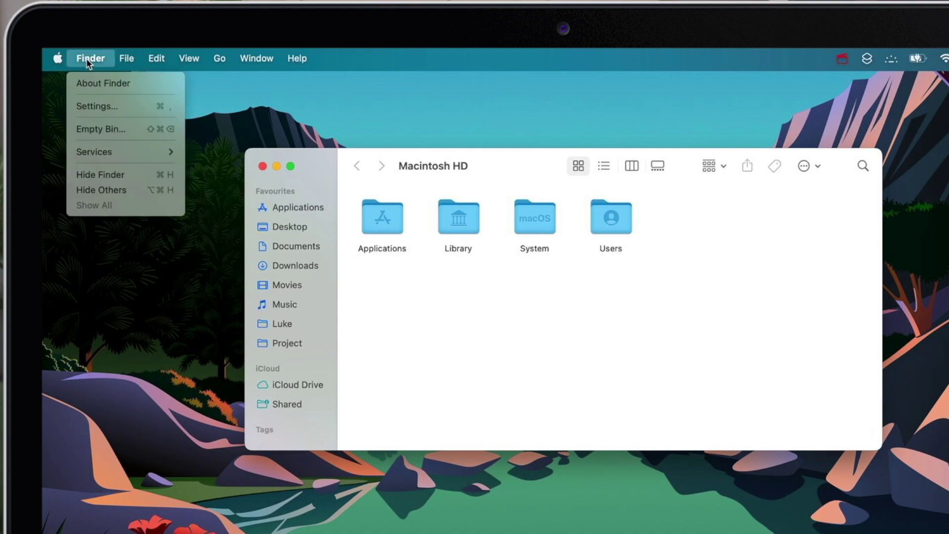
click(99, 108)
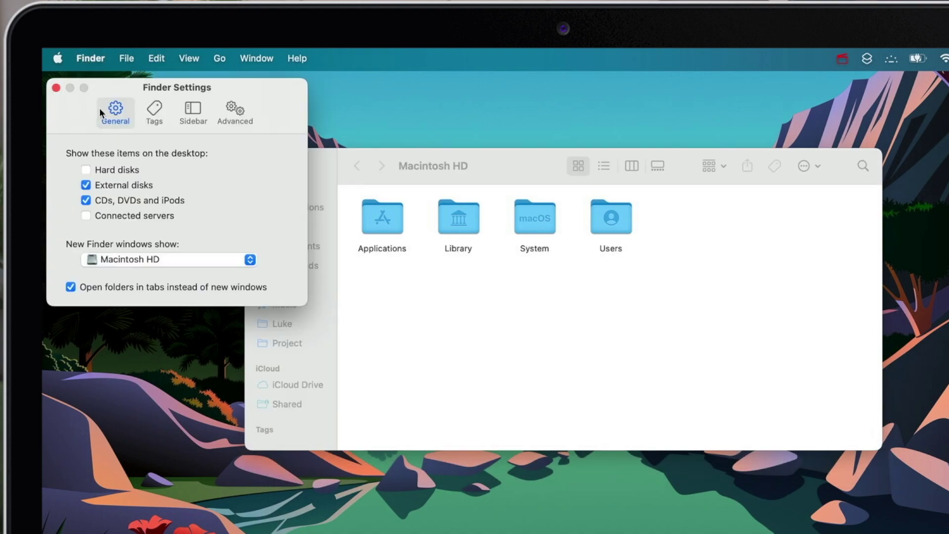
click(191, 110)
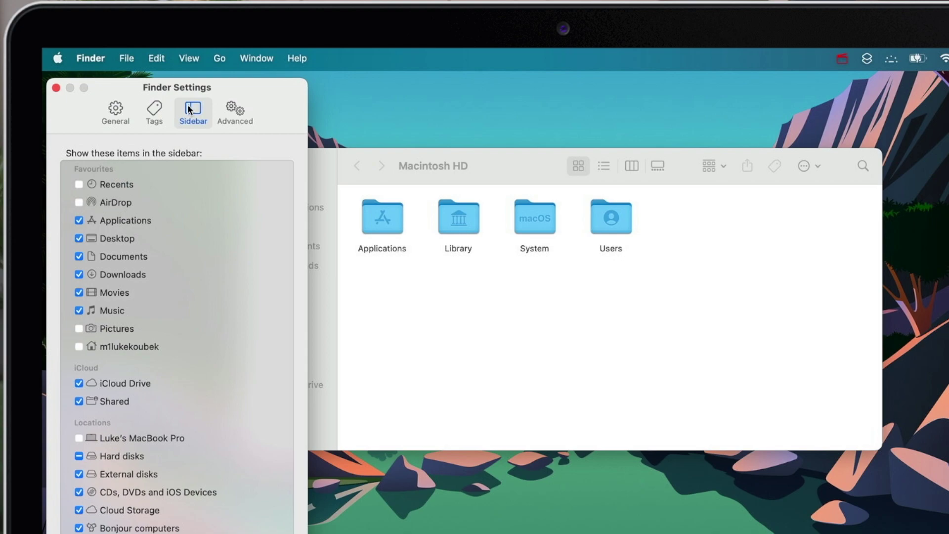
click(79, 329)
click(79, 185)
click(79, 185)
Step: Make new Finder windows open at Macintosh HD and close Finder Settings
click(114, 111)
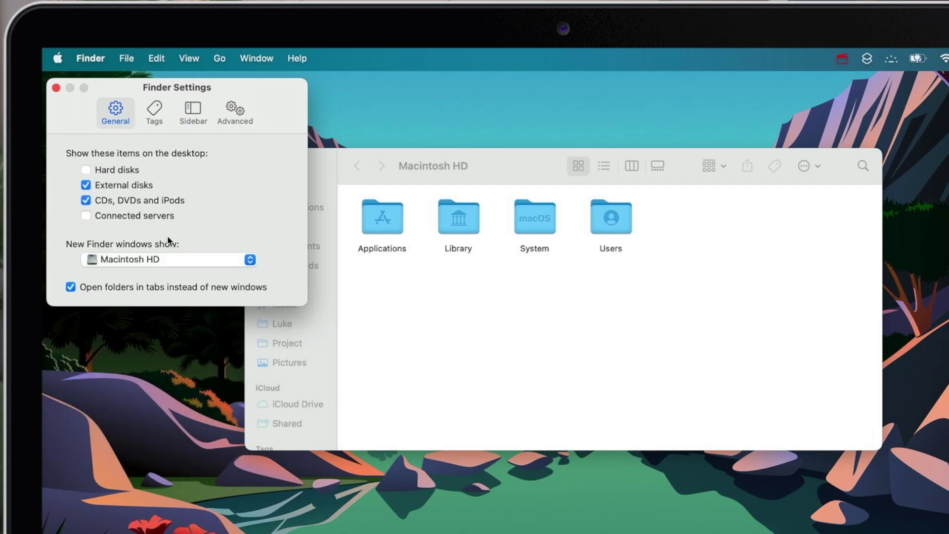
click(200, 260)
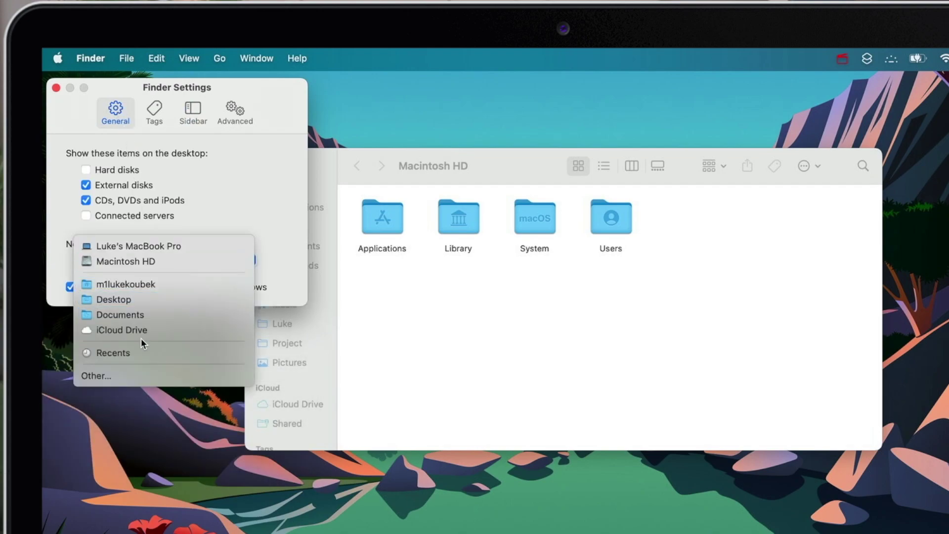
click(124, 316)
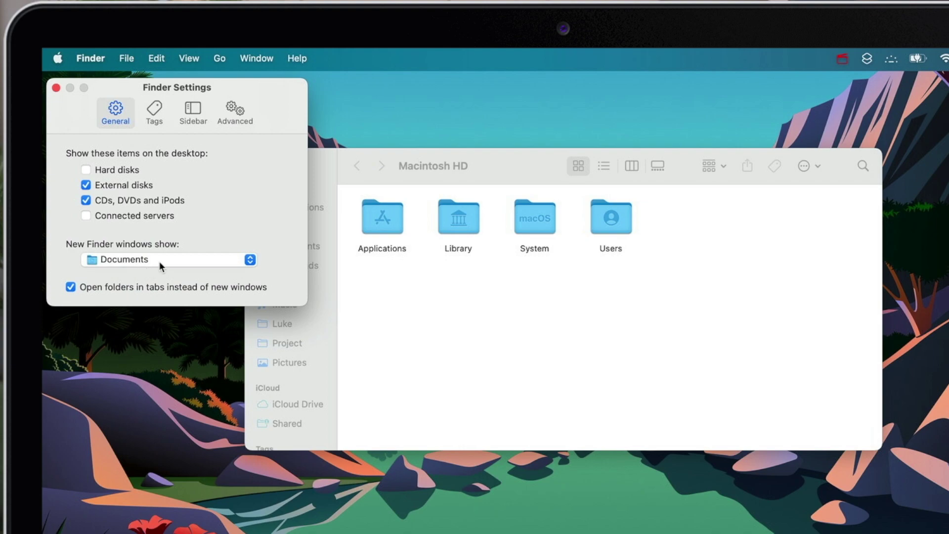
click(159, 260)
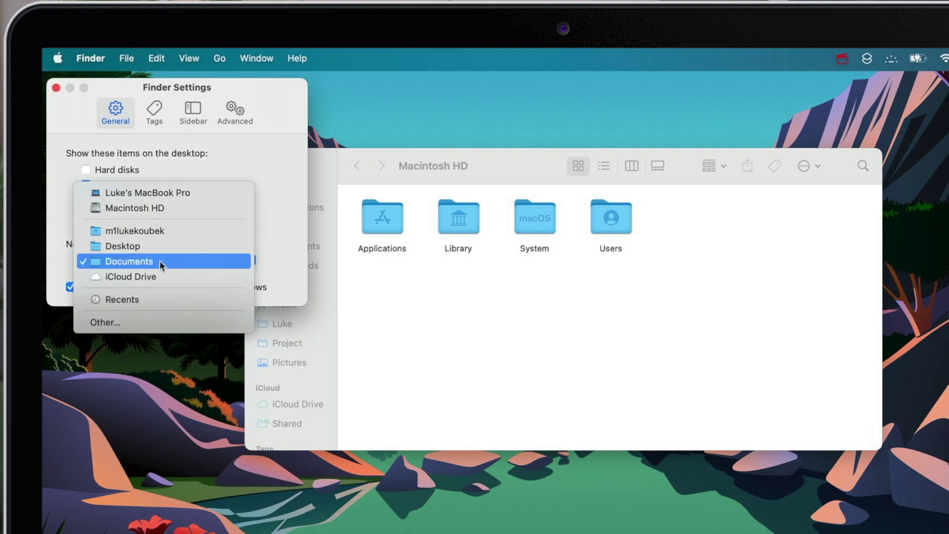
click(128, 210)
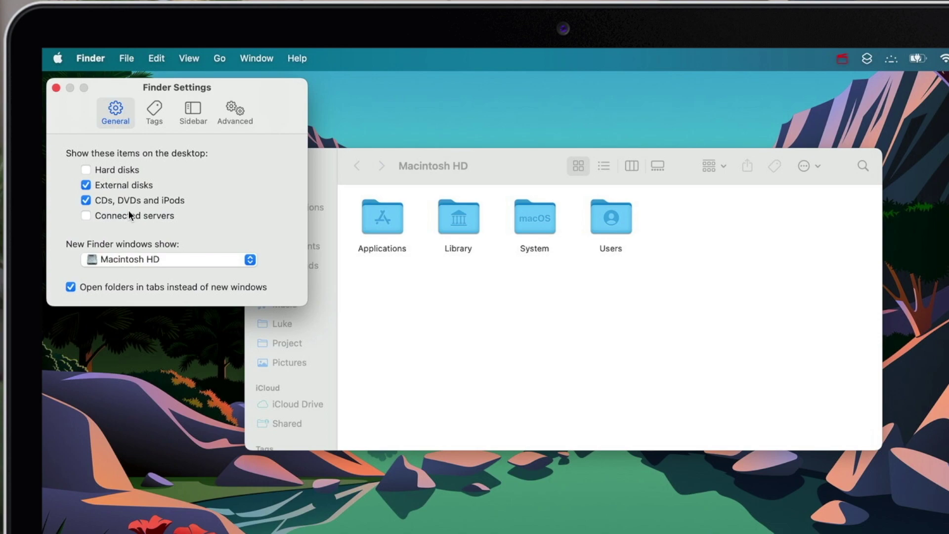
click(56, 88)
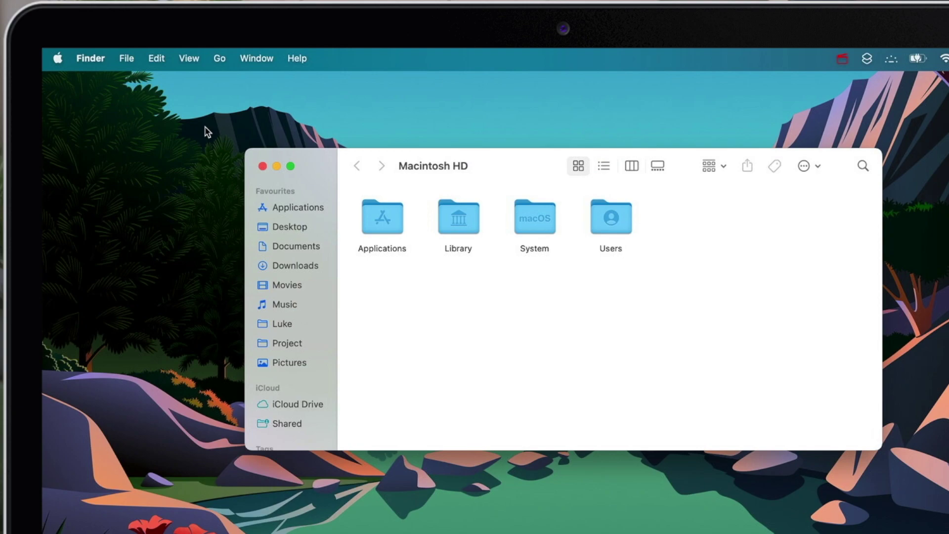
Step: Show the status bar, add two Macintosh HD tabs, toggle the path bar, then close the window
click(190, 58)
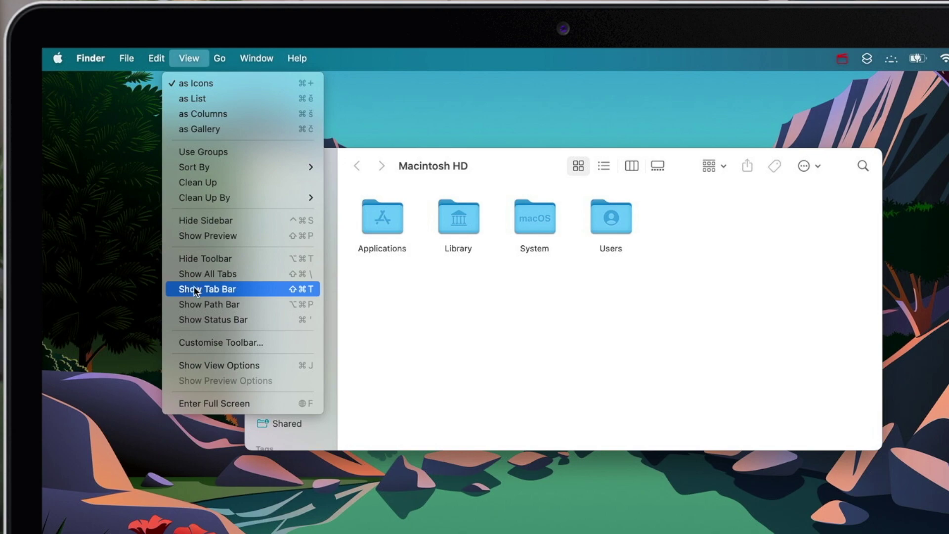
click(193, 321)
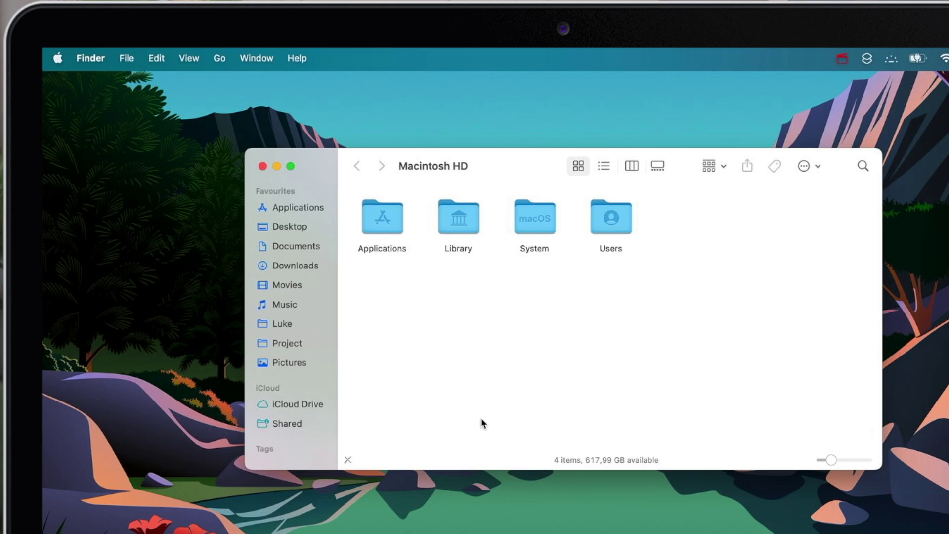
key(super+t)
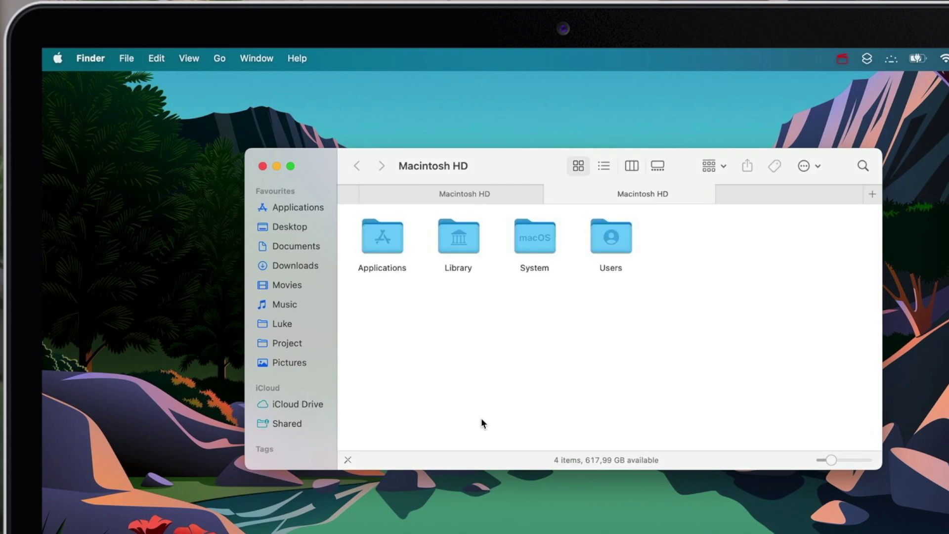
key(super+t)
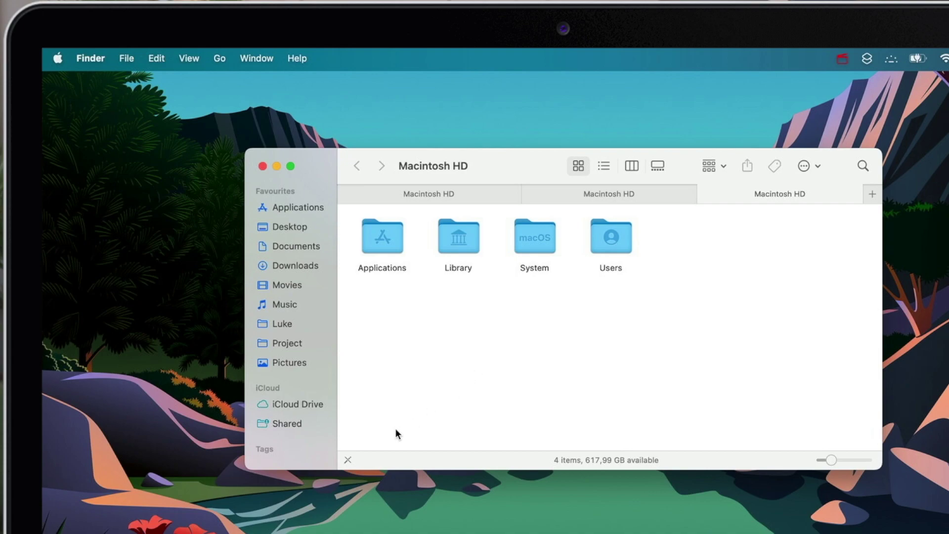
key(alt+super+p)
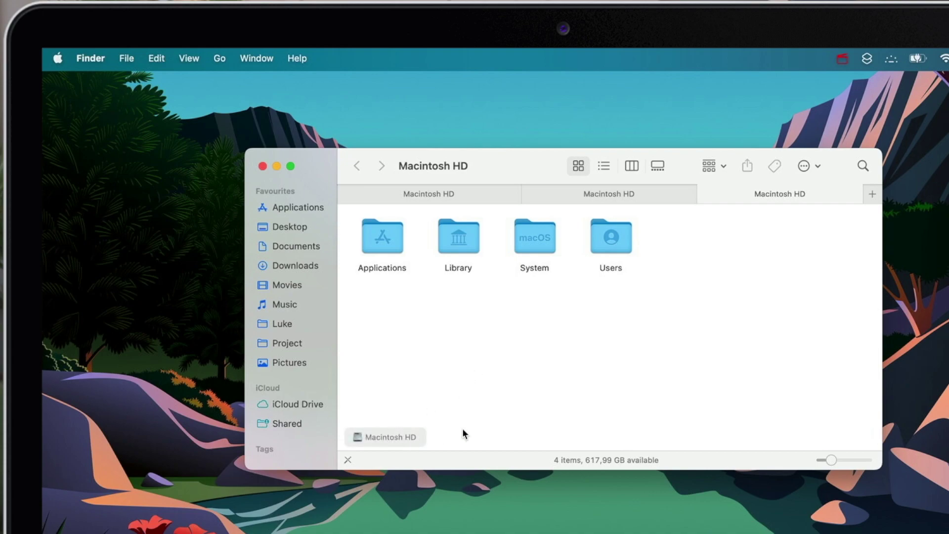
key(alt+super+p)
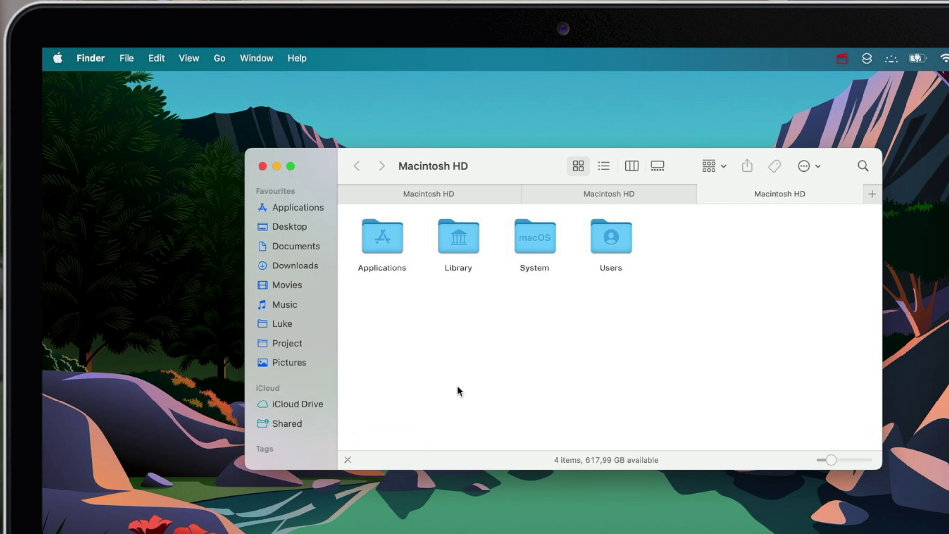
click(262, 166)
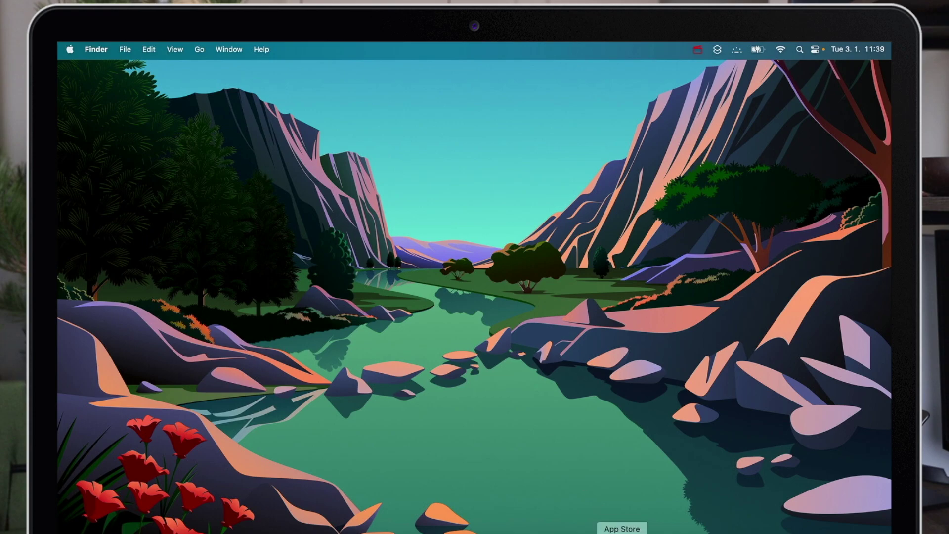
Step: View the App Store Account page listing five apps to adopt, then close the store
click(622, 531)
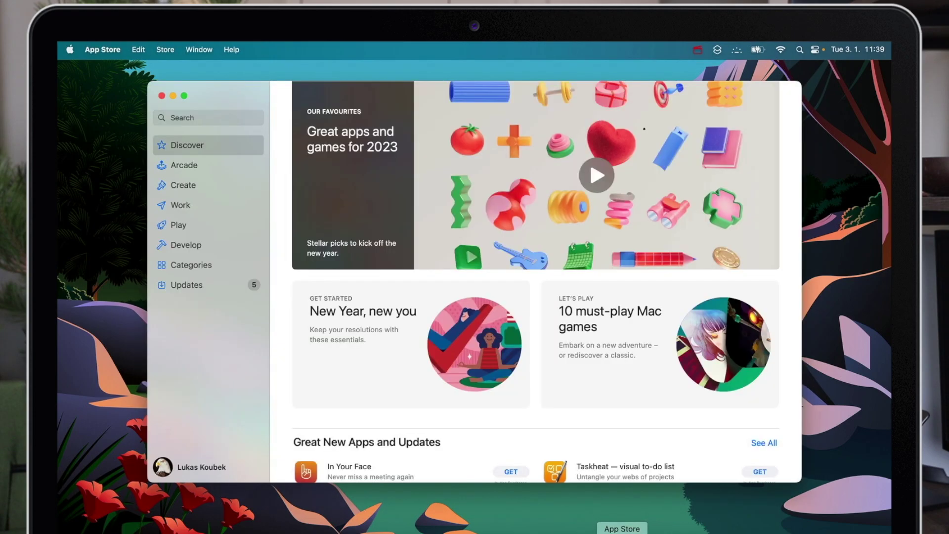
click(202, 466)
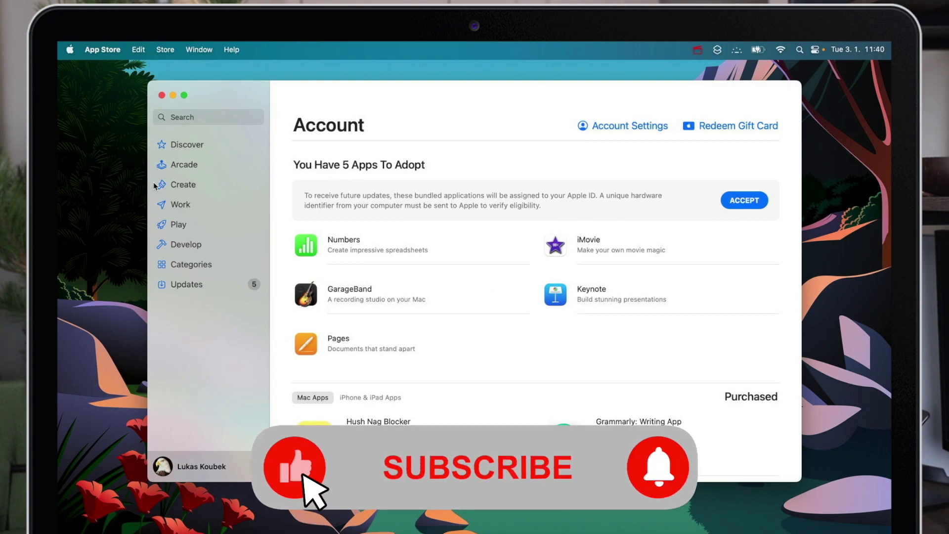
click(162, 95)
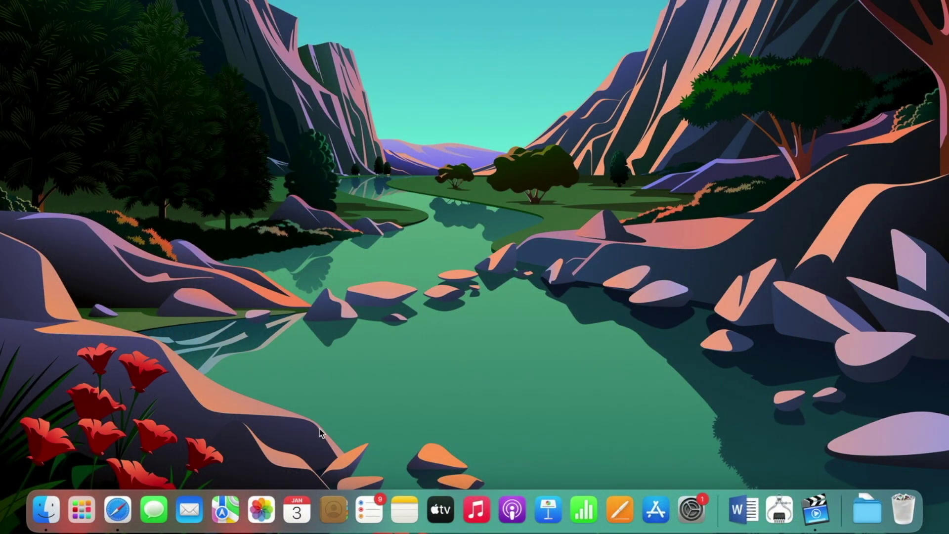
Step: Drag App Store, Podcasts, Maps, Contacts and Launchpad out of the Dock
drag(656, 509, 659, 402)
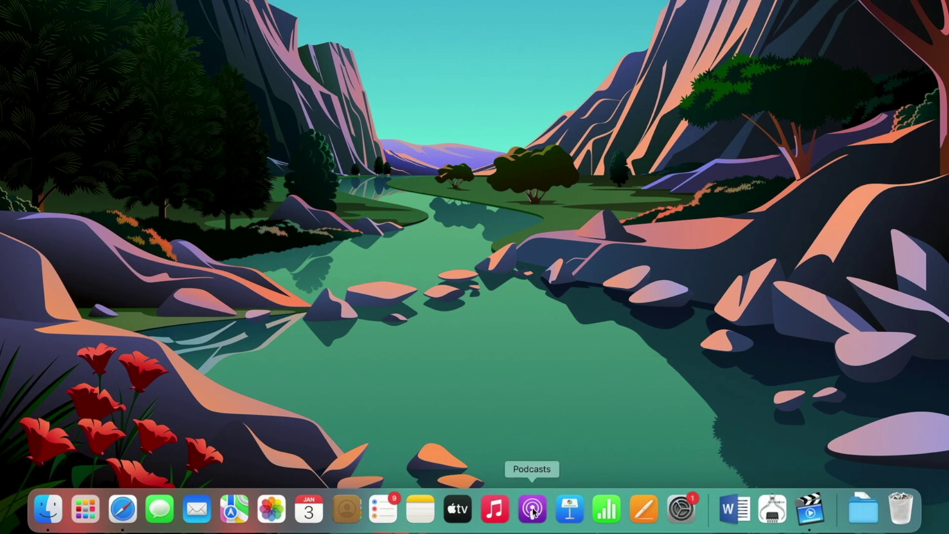
drag(532, 509, 531, 431)
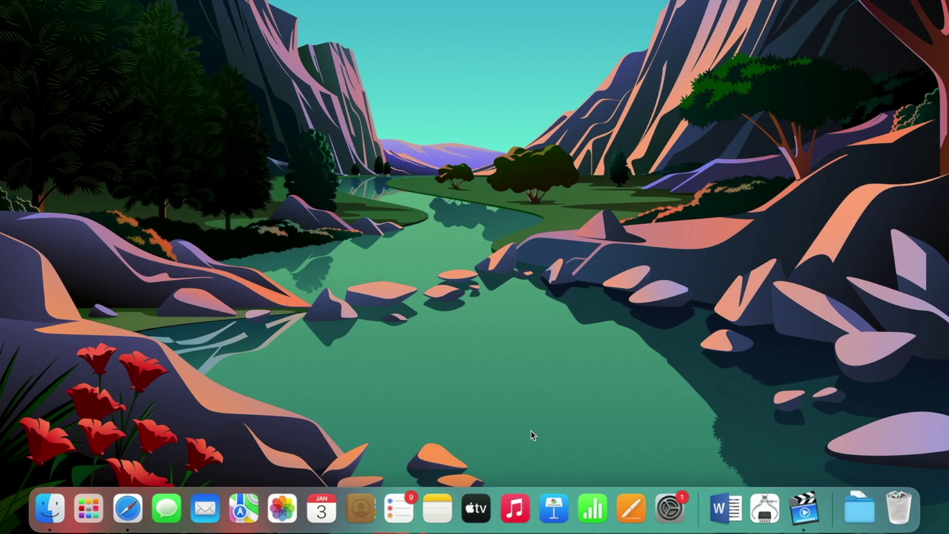
drag(243, 507, 315, 403)
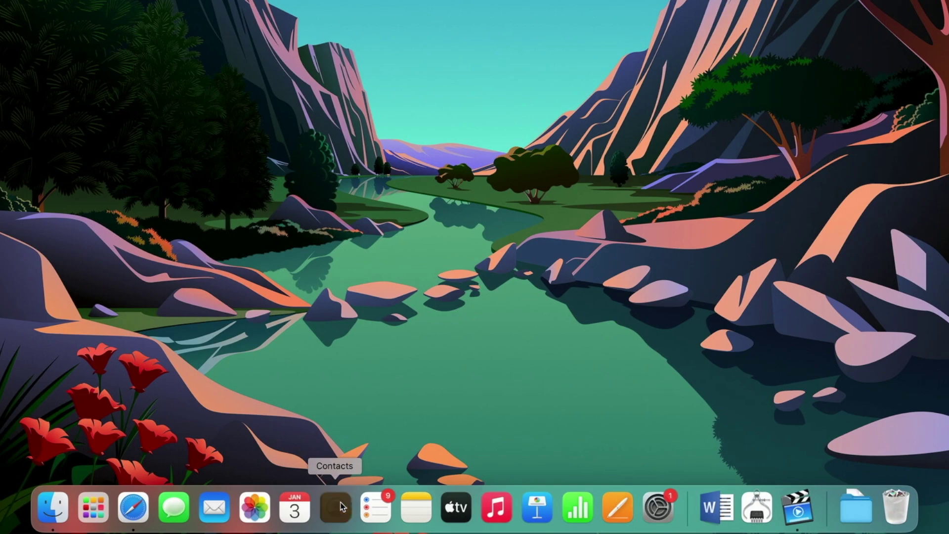
drag(340, 502, 361, 363)
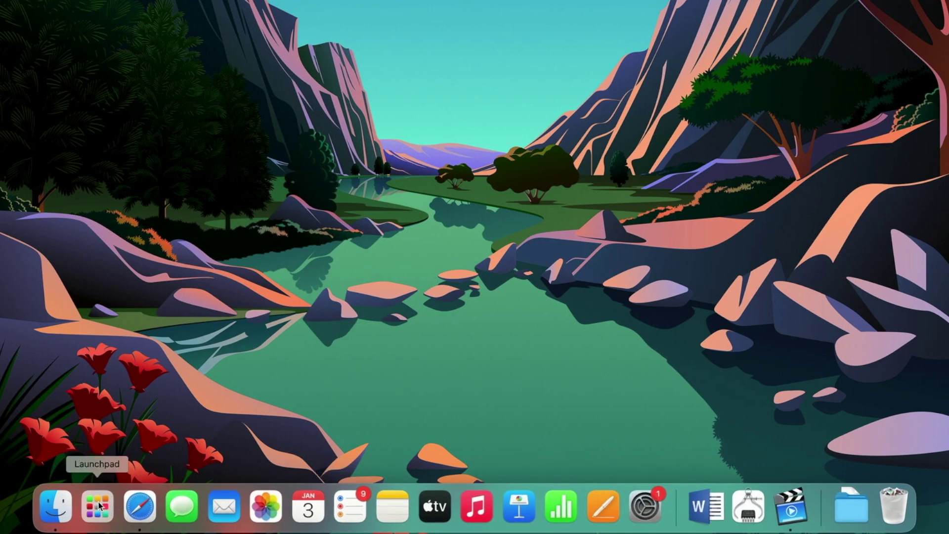
drag(99, 505, 226, 324)
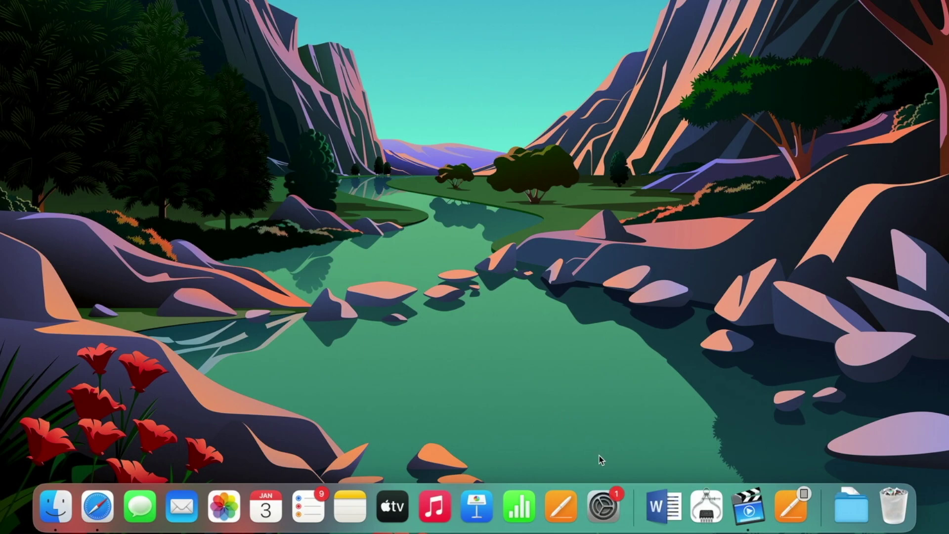
Step: Turn off Show recent applications in Dock in the Dock settings
right_click(632, 497)
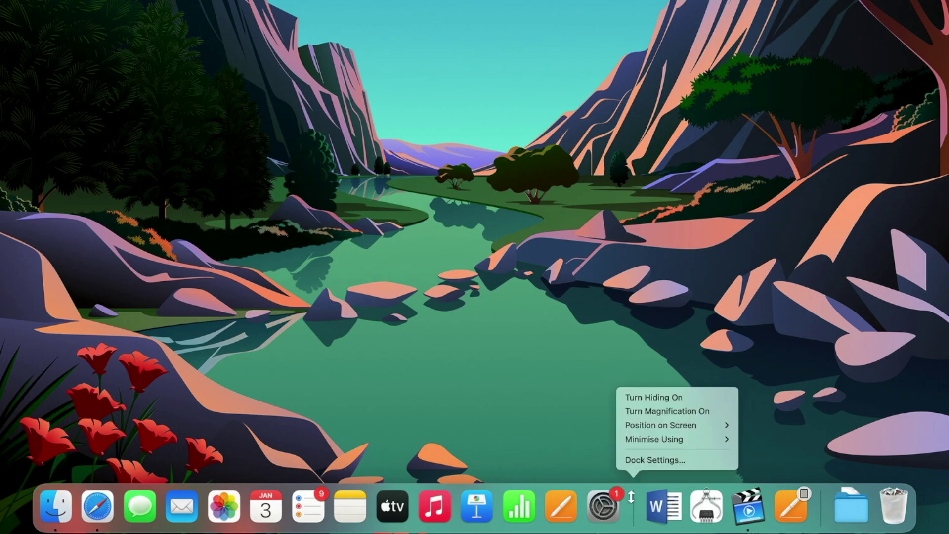
click(668, 461)
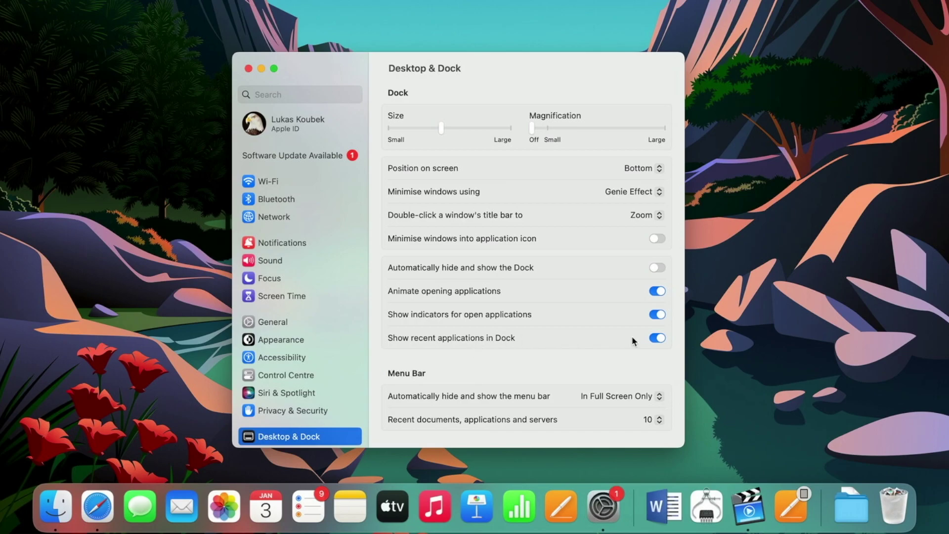
click(657, 338)
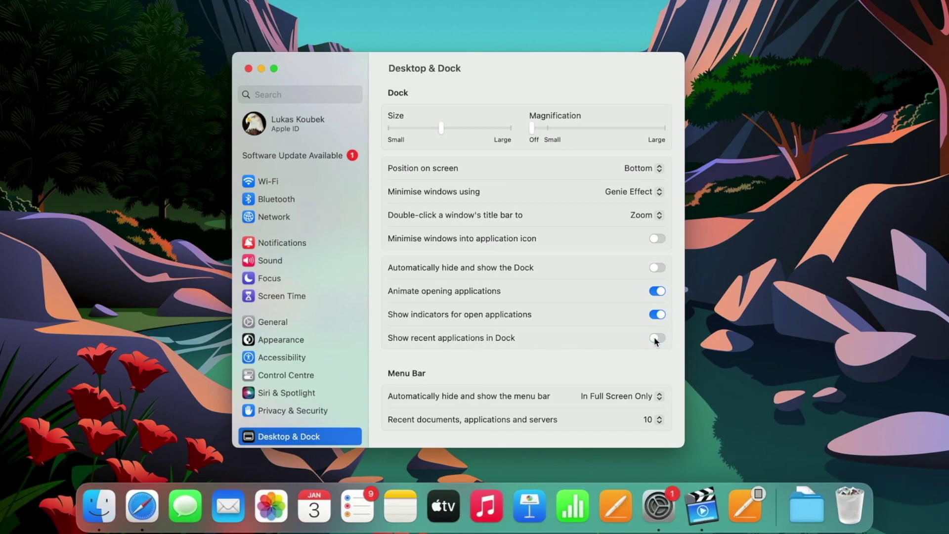
click(249, 70)
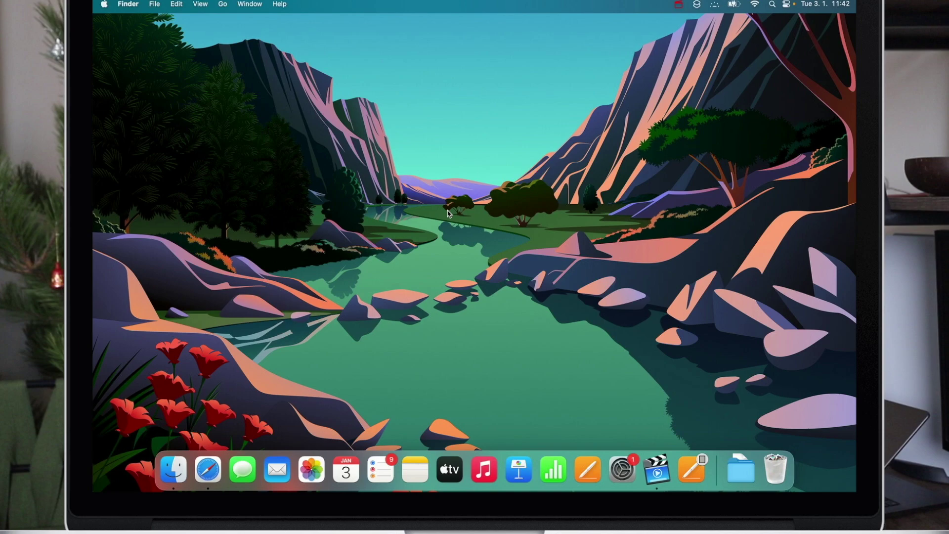
Step: Drag Final Cut Pro from Launchpad into the Dock, then close Launchpad
key(F4)
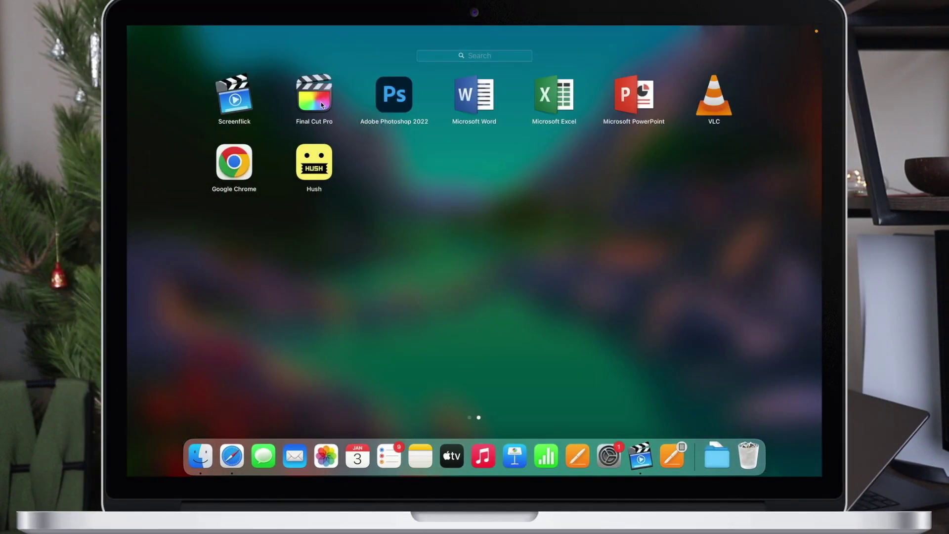
drag(314, 94, 435, 458)
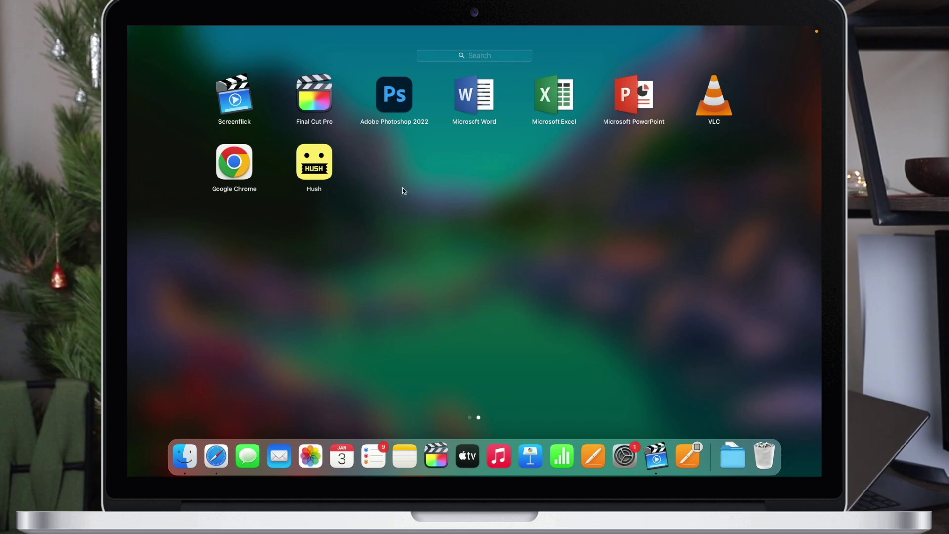
drag(396, 105, 485, 466)
click(574, 348)
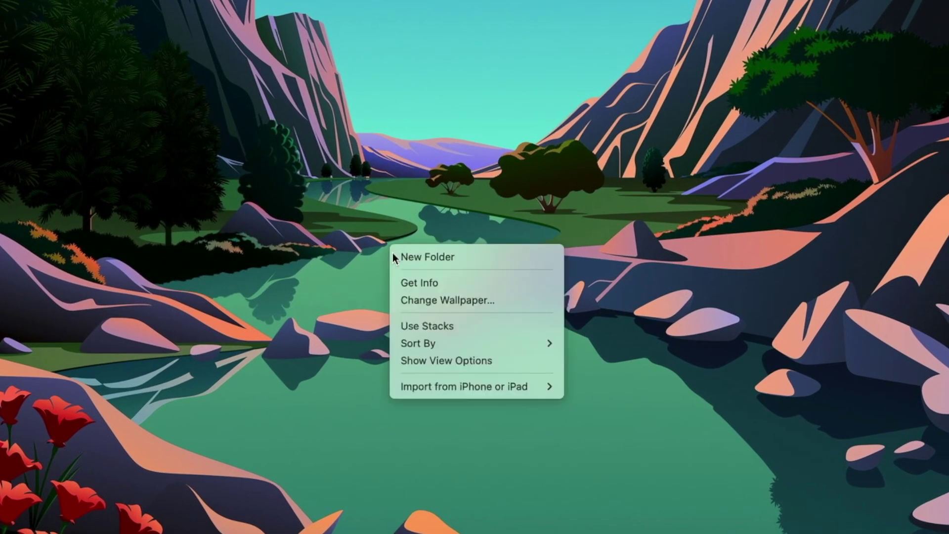
Step: Choose Ventura Graphic as the desktop wallpaper and Ventura as the screen saver
click(427, 300)
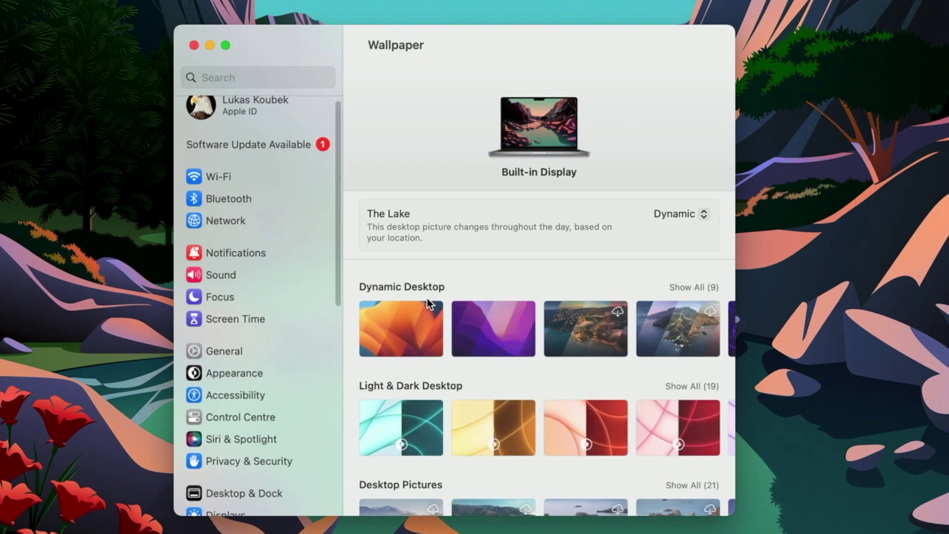
click(389, 319)
scroll(272, 379, down, 5)
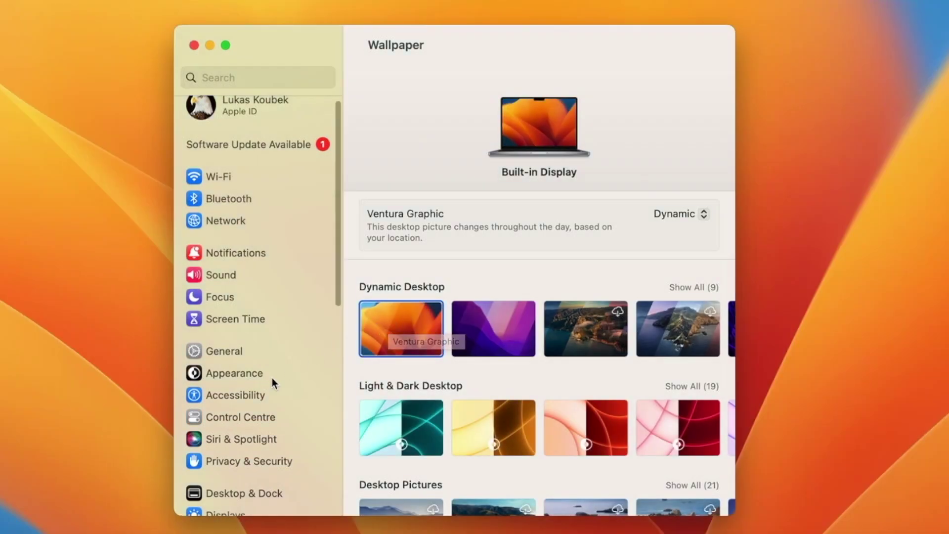
click(233, 365)
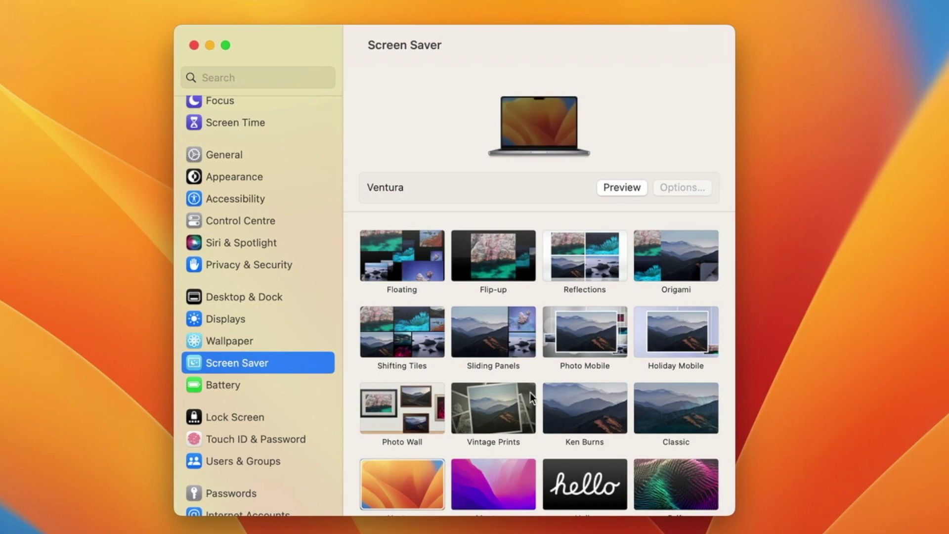
scroll(530, 393, down, 5)
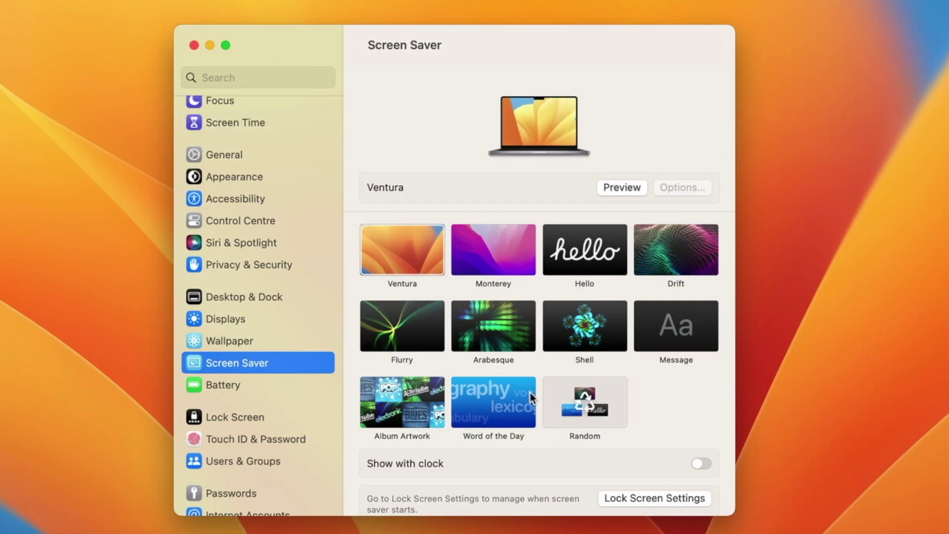
Step: In Desktop & Dock's Hot Corners, assign Start Screen Saver to the top-left corner
click(245, 293)
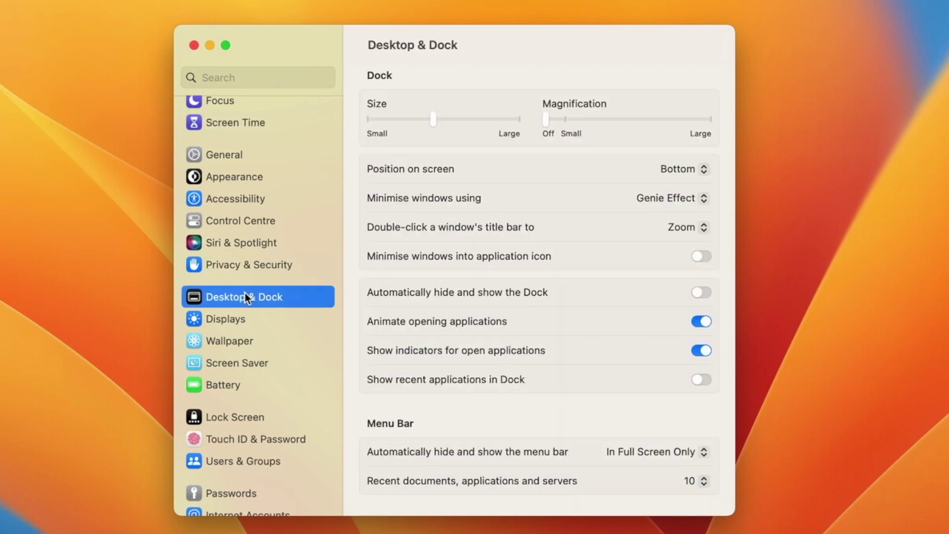
scroll(569, 310, down, 10)
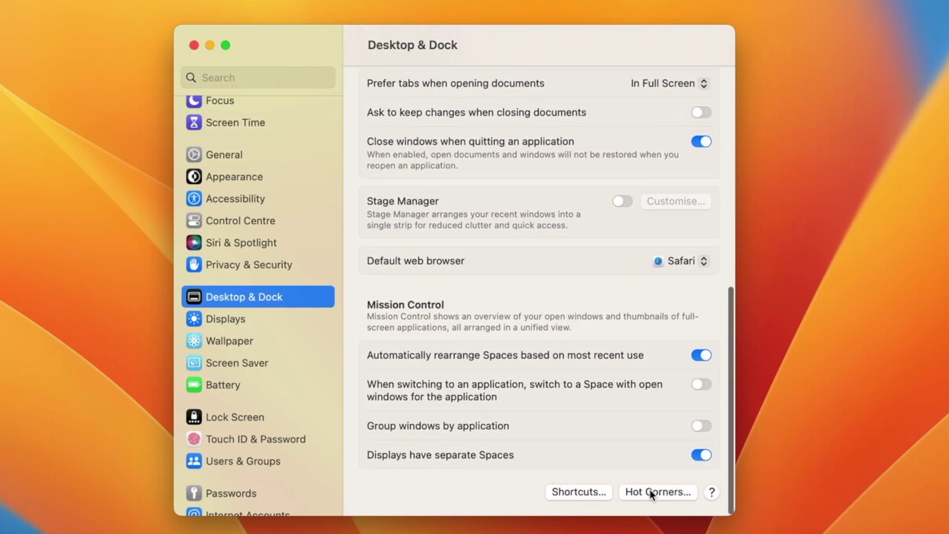
click(649, 490)
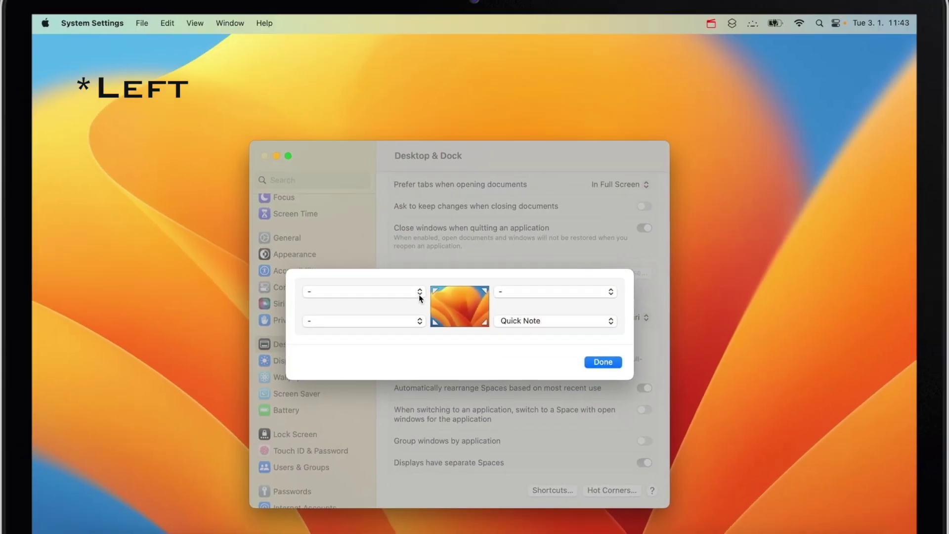
click(401, 228)
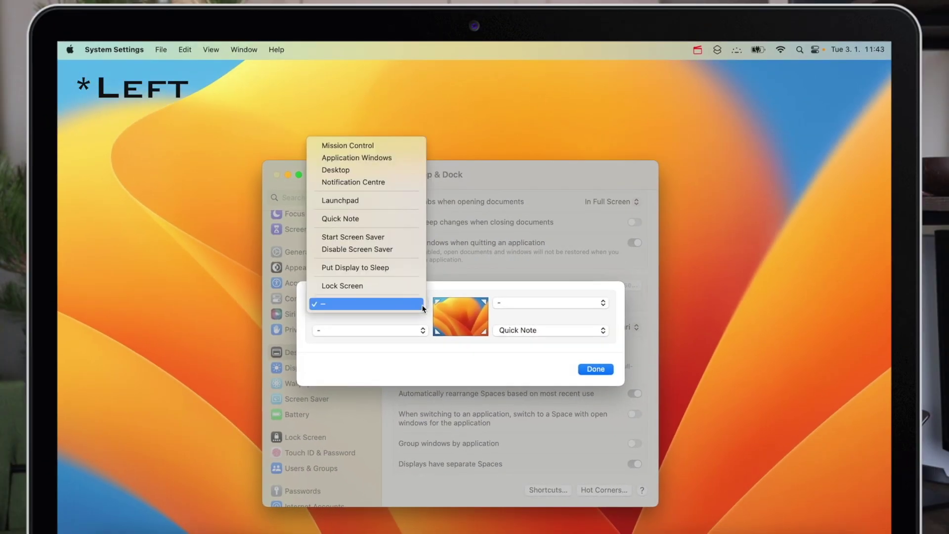
click(357, 238)
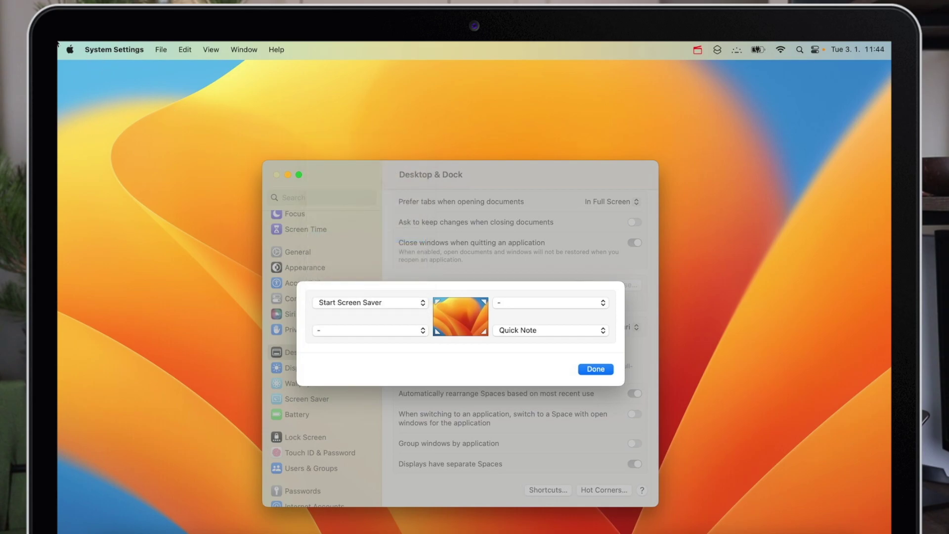